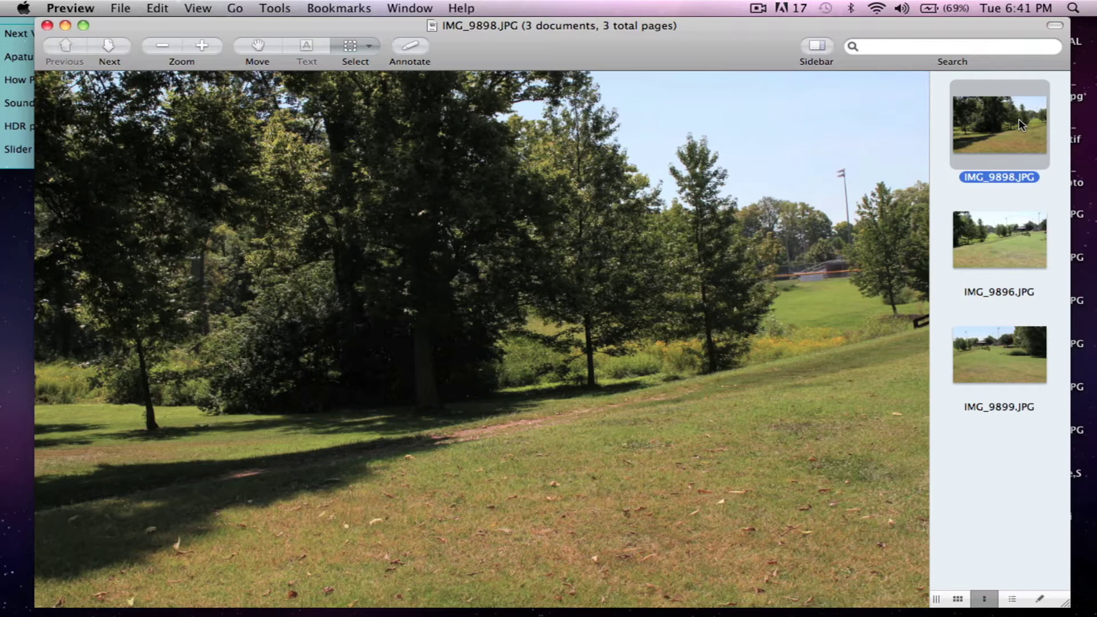
Step through the park photos to IMG_9899 in Preview, then launch Hugin from the Dock.
key(Down)
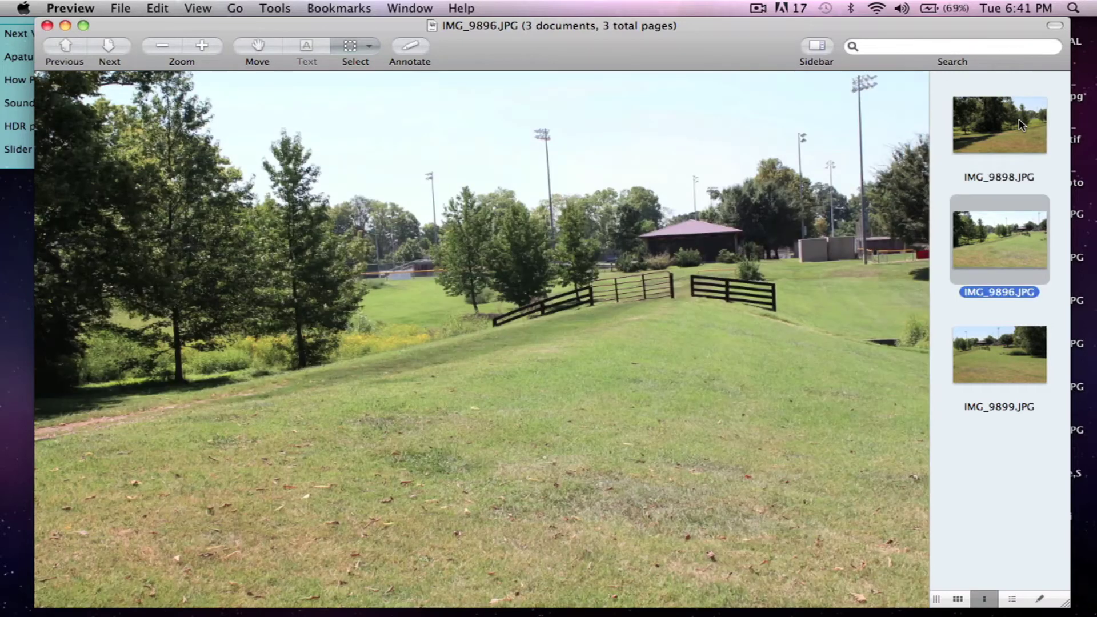
key(Down)
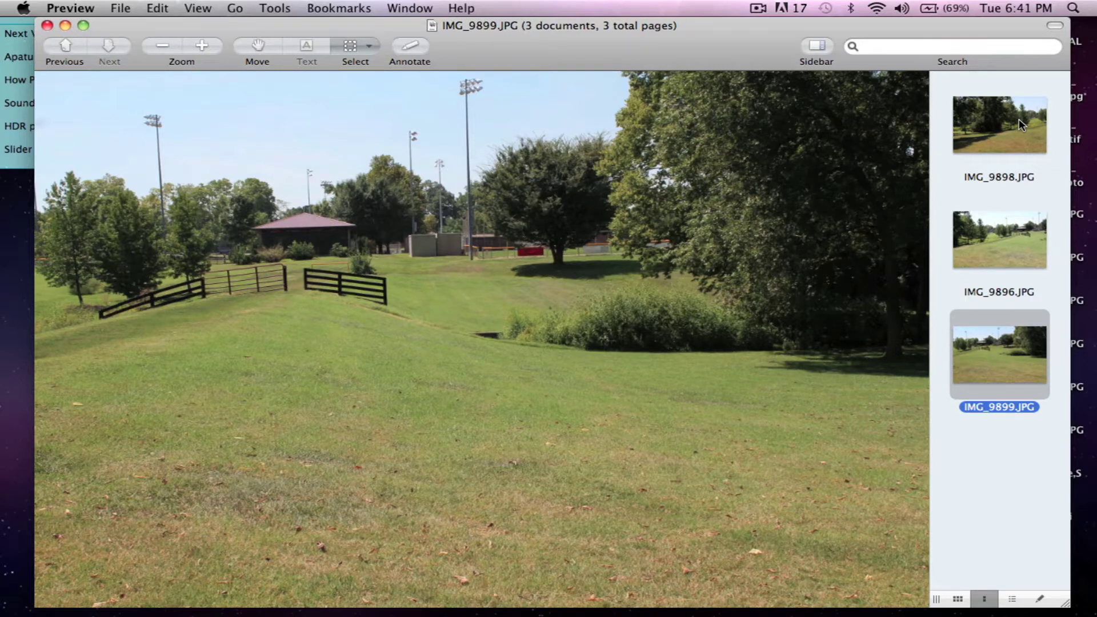
mouse_move(490, 614)
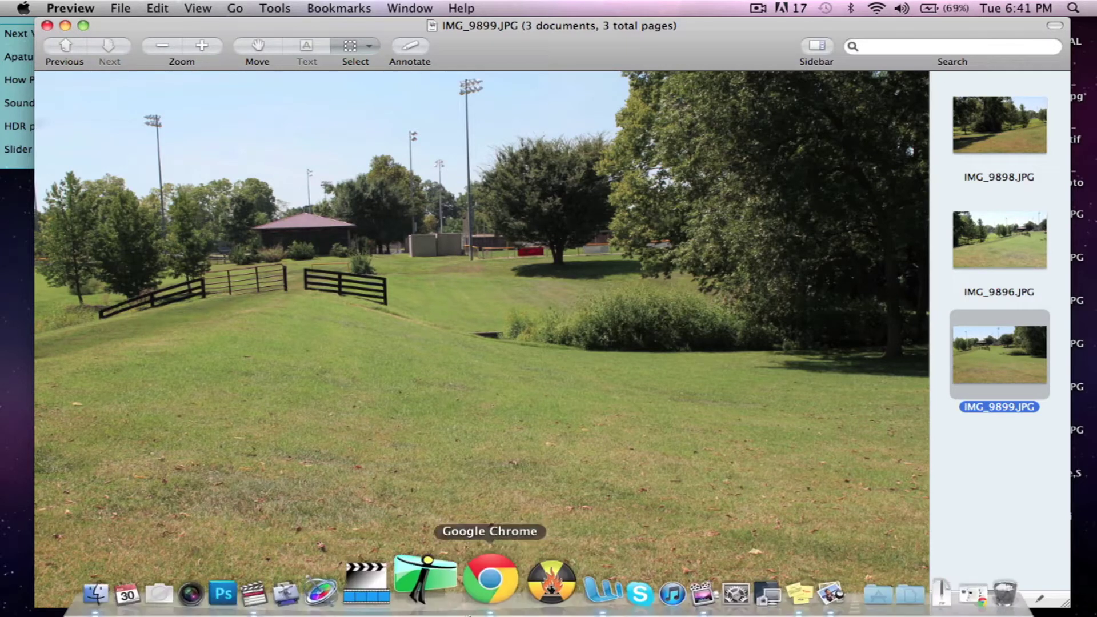
click(445, 582)
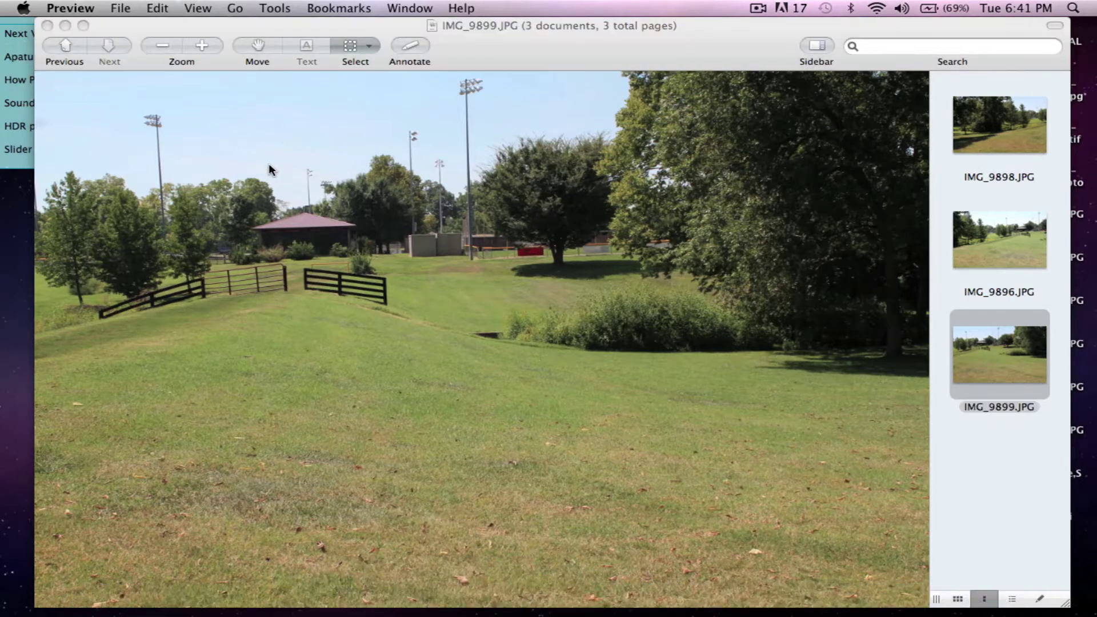
Dismiss the startup tip, load IMG_9896, IMG_9898 and IMG_9899 from PICS, and align them.
click(46, 25)
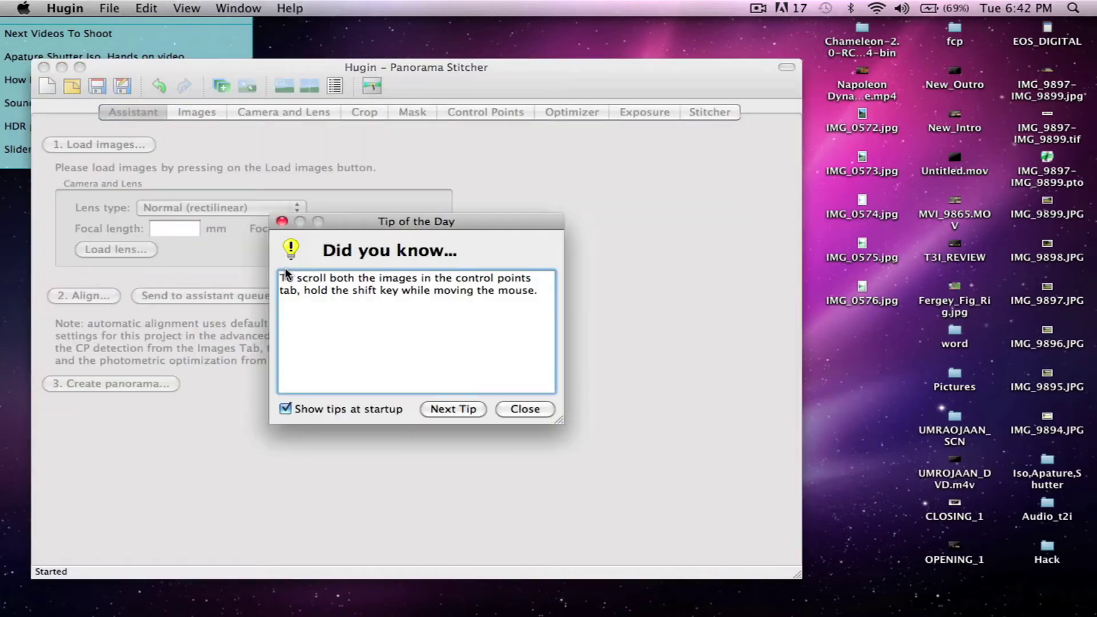
click(525, 409)
click(102, 145)
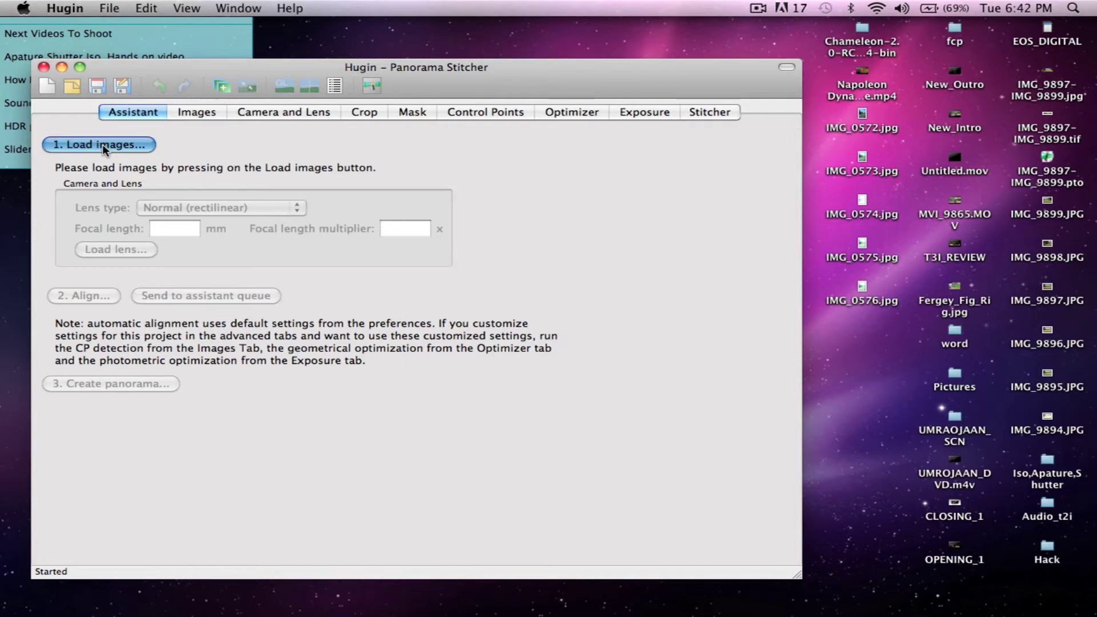
click(433, 142)
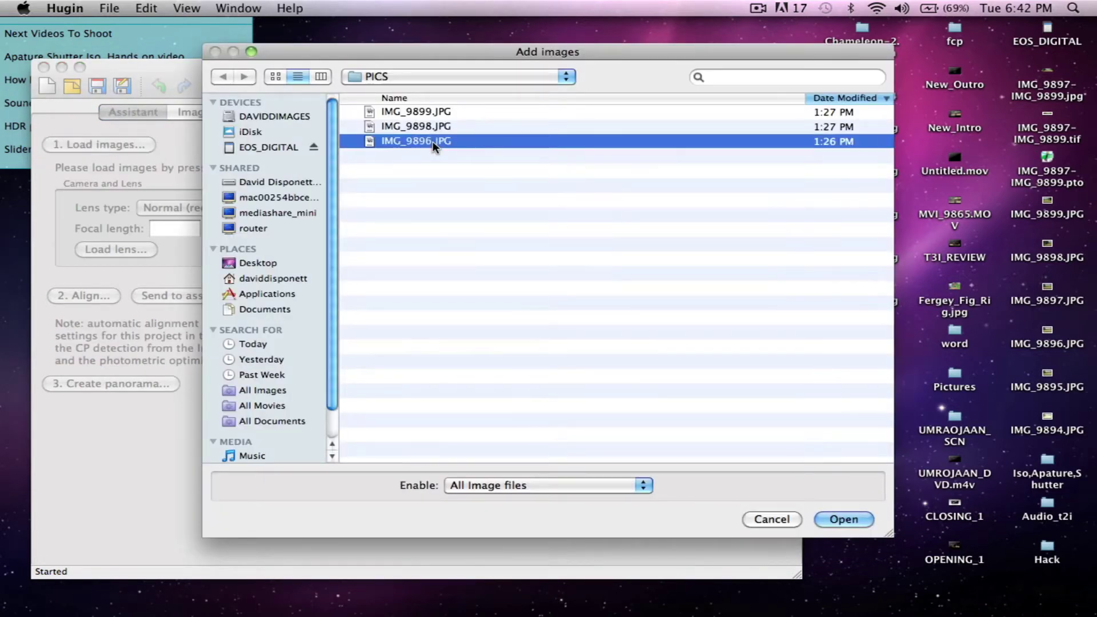
shift+click(426, 111)
click(836, 520)
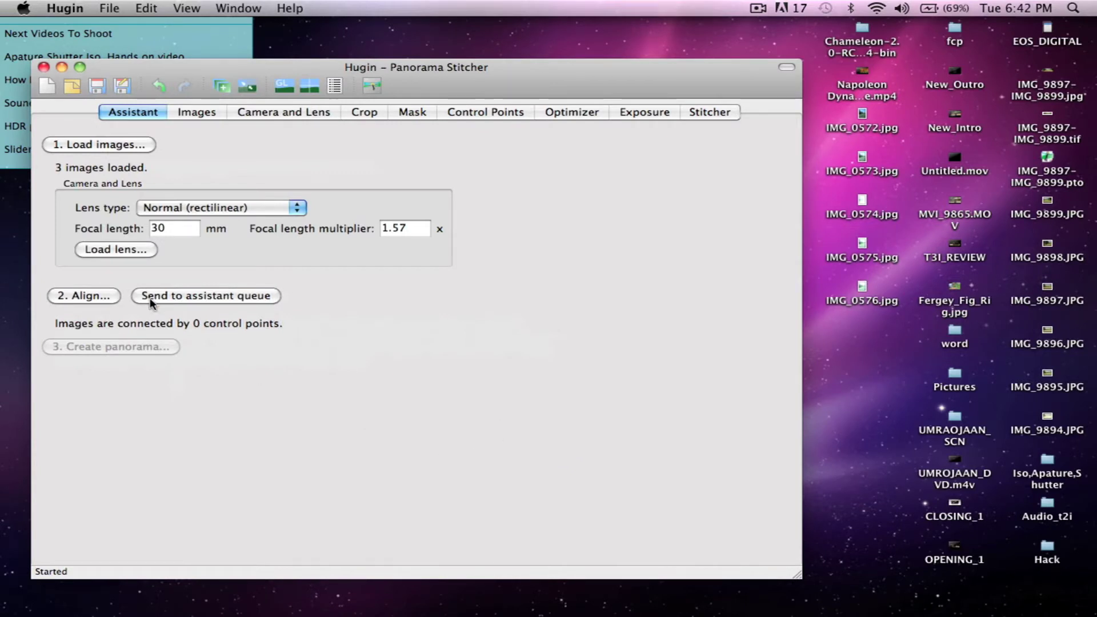
click(103, 297)
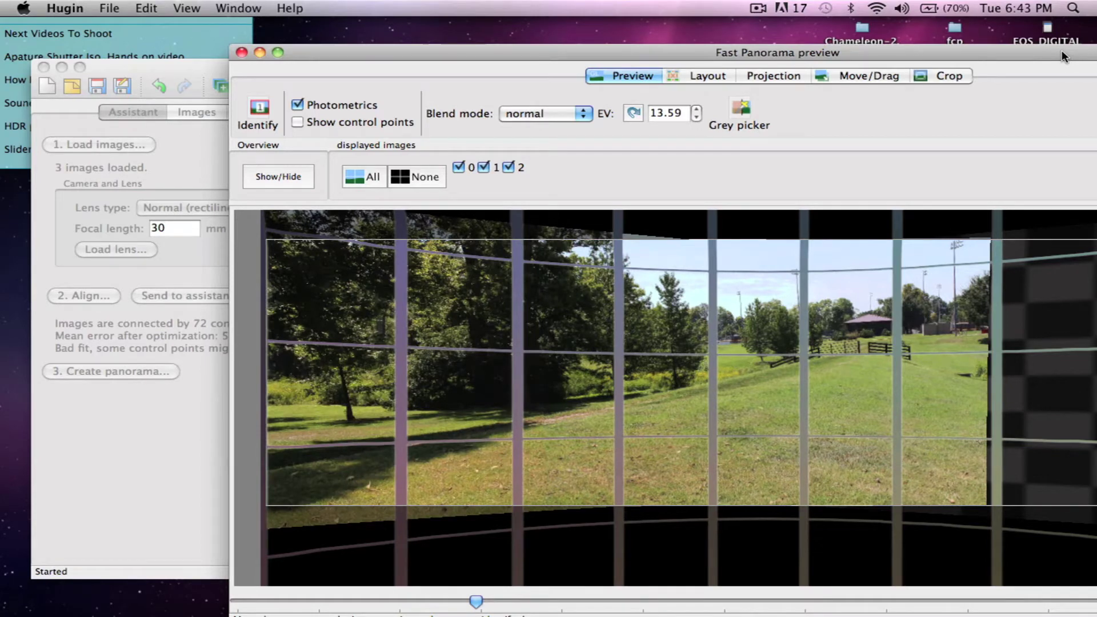
Show the Overview sphere in the Fast Panorama preview and view crop bounds 43, 272, 8095, 2704.
drag(1061, 51, 857, 34)
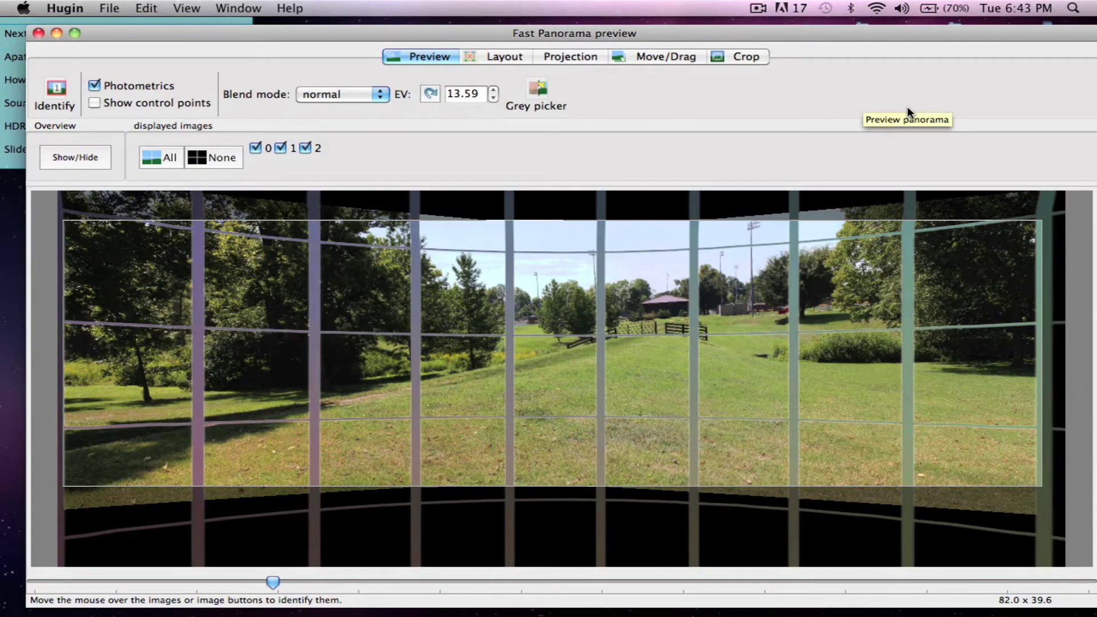
click(94, 162)
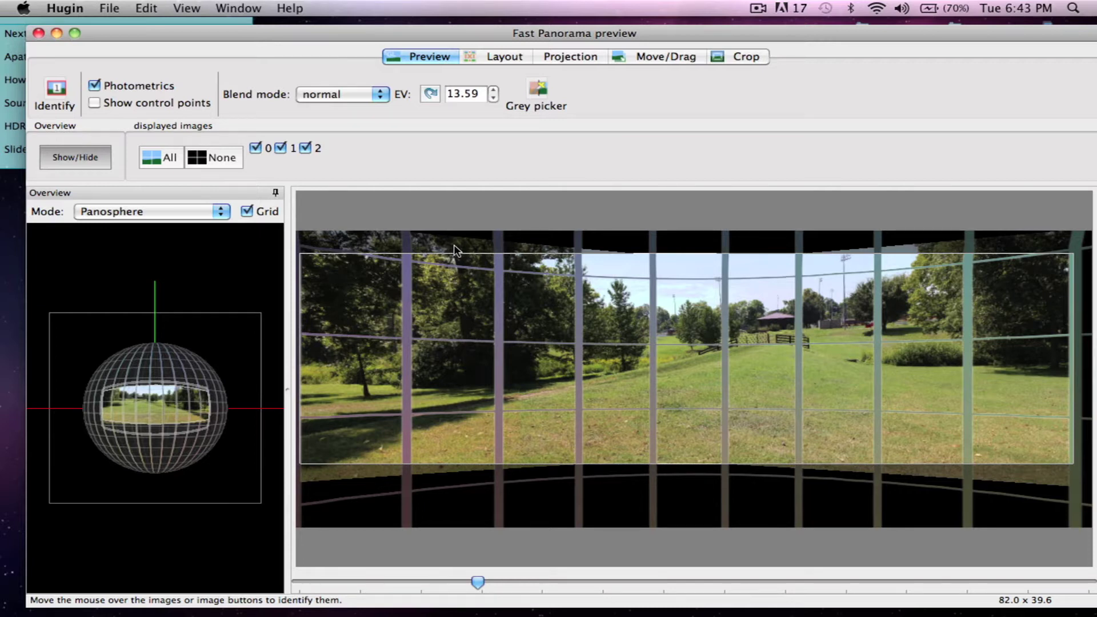
click(743, 58)
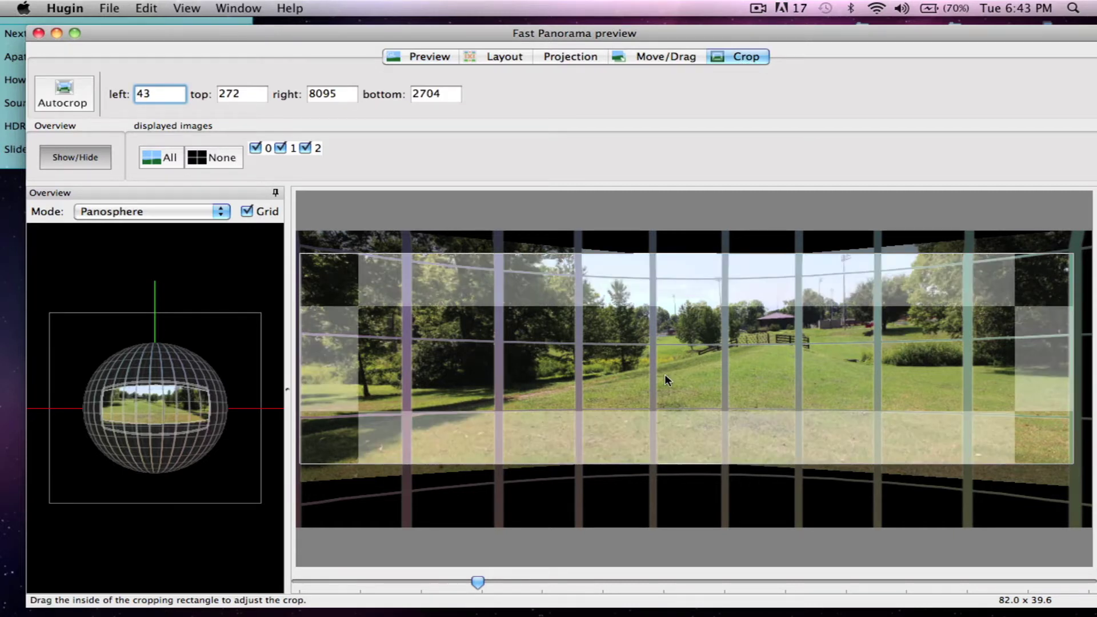
Return to the Preview tab keeping Panosphere overview, then bring the Panorama Stitcher window forward.
click(435, 56)
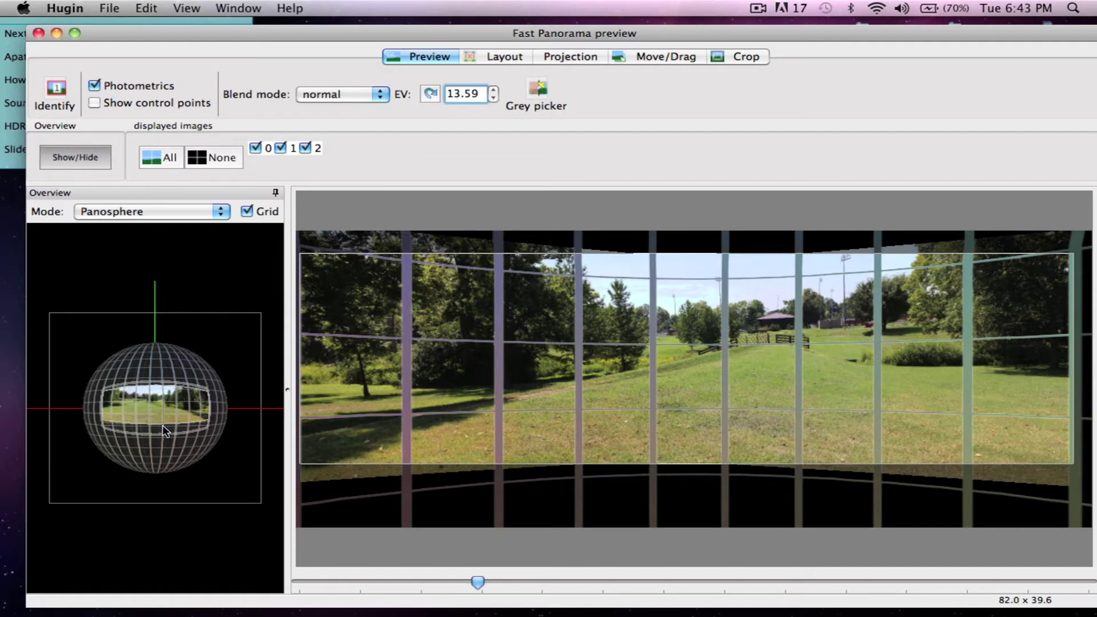
click(150, 210)
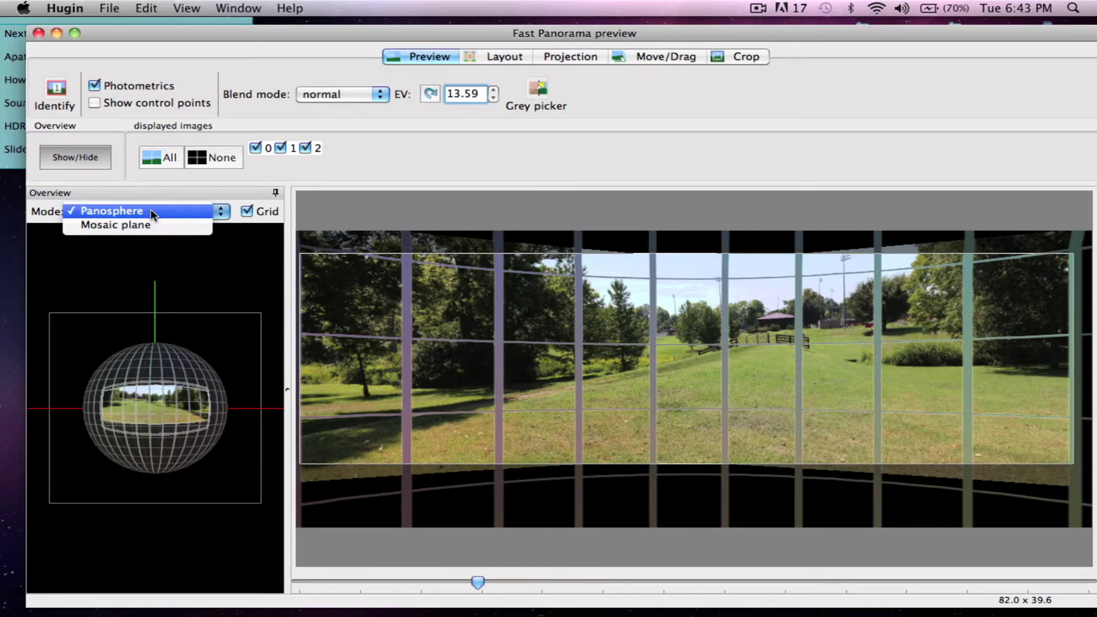
click(149, 210)
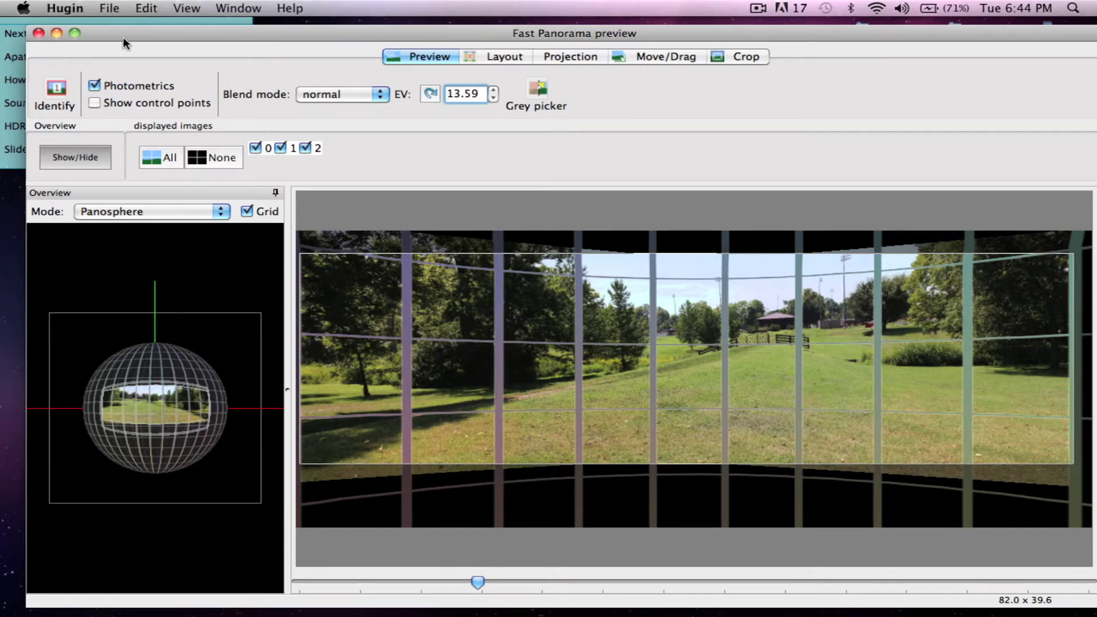
drag(128, 34, 426, 49)
click(214, 450)
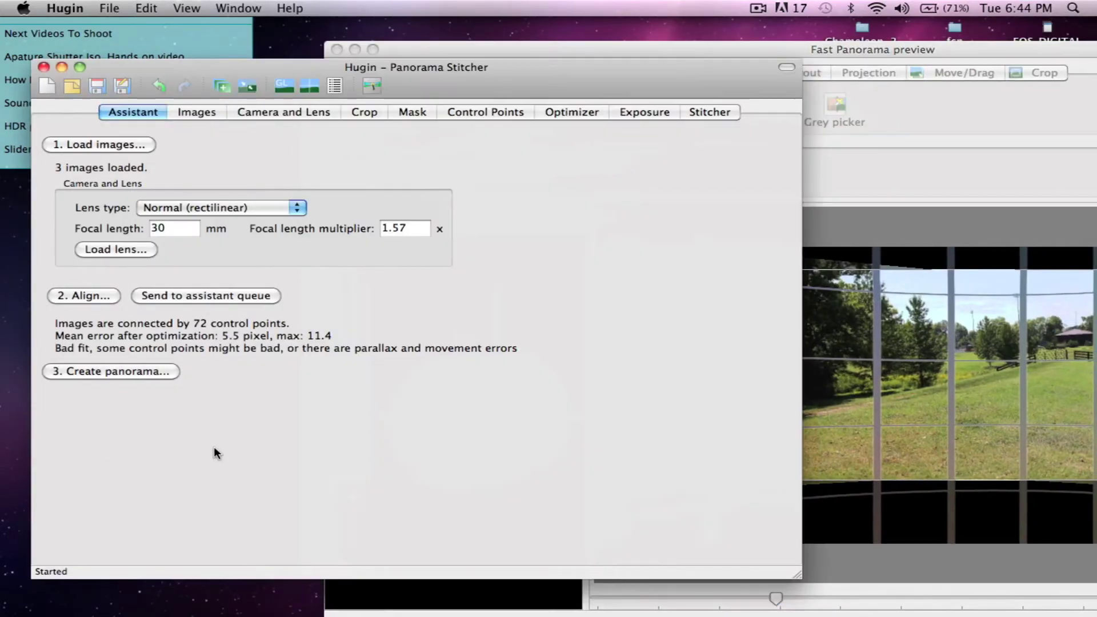
Close the Fast Panorama preview and stitch the panorama as IMG_9896-IMG_9899 in PICS.
click(493, 48)
click(338, 50)
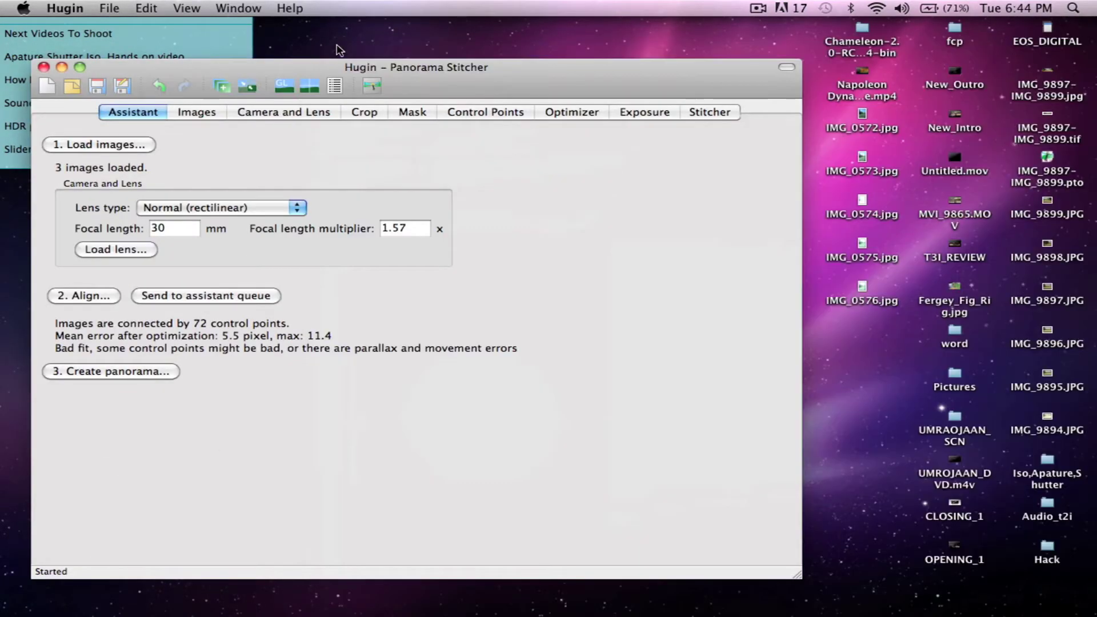
click(155, 376)
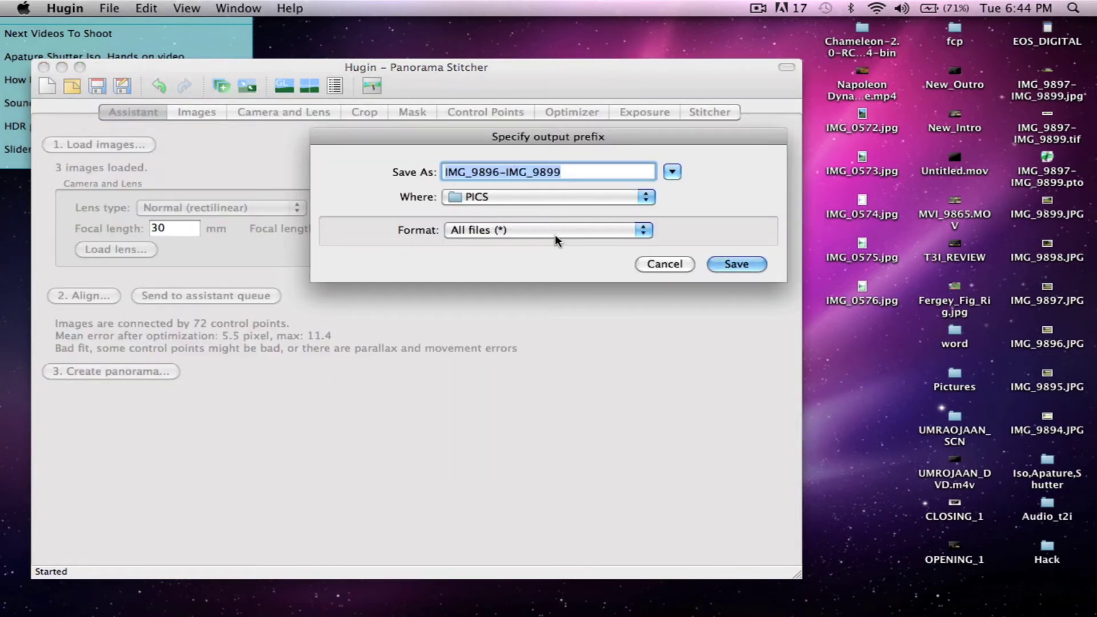
click(728, 264)
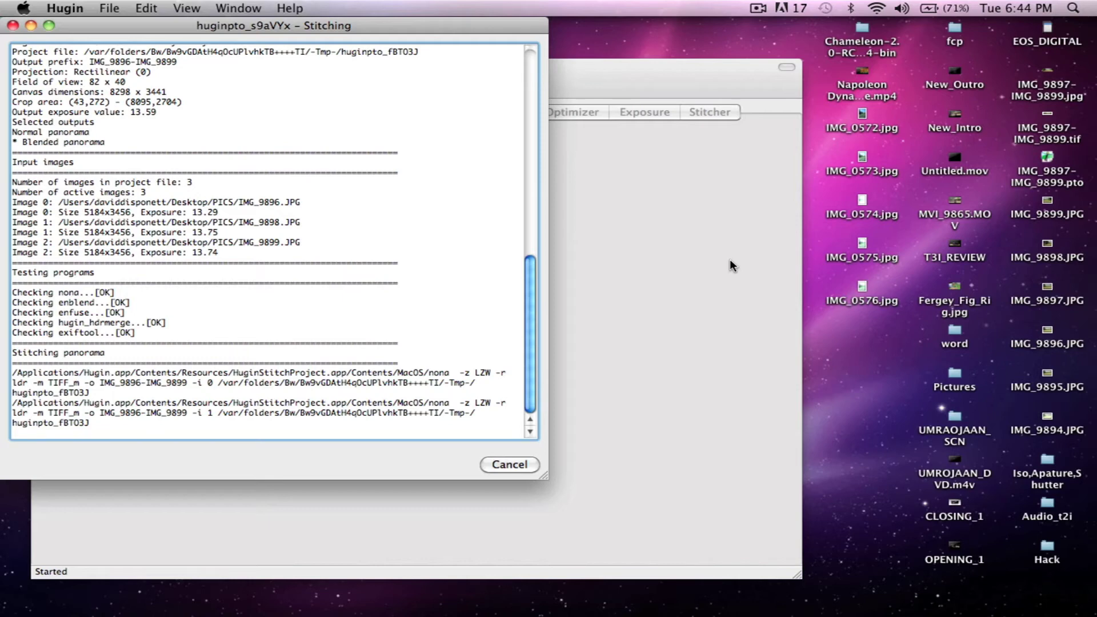
Re-run alignment and open the IMG_9896–IMG_9898 control points from the Layout view.
click(729, 258)
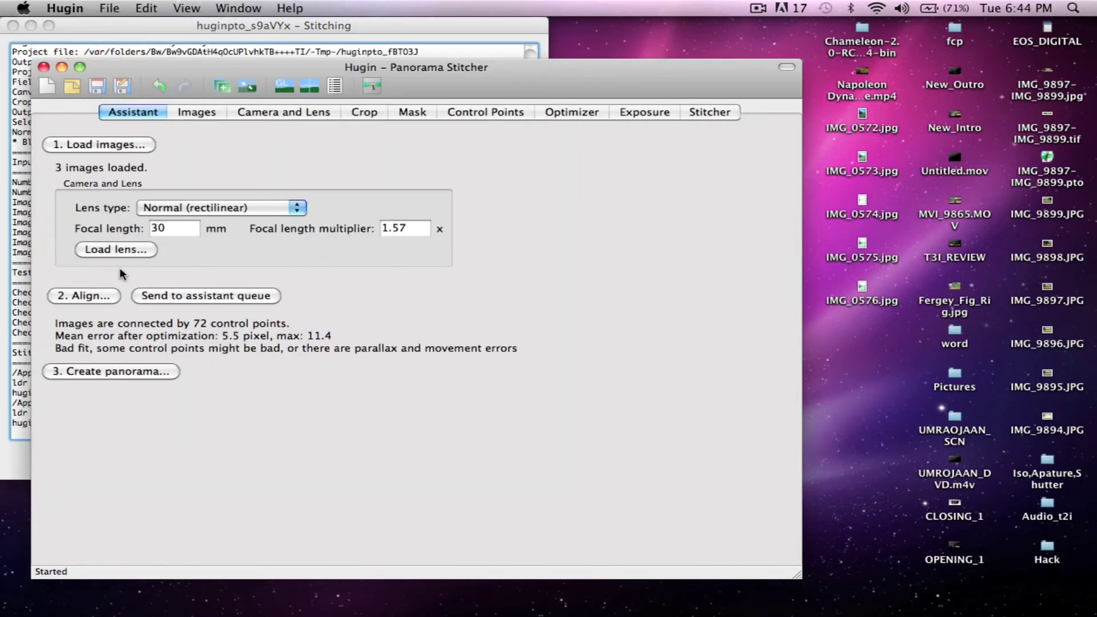
click(93, 299)
click(292, 31)
drag(698, 49, 357, 22)
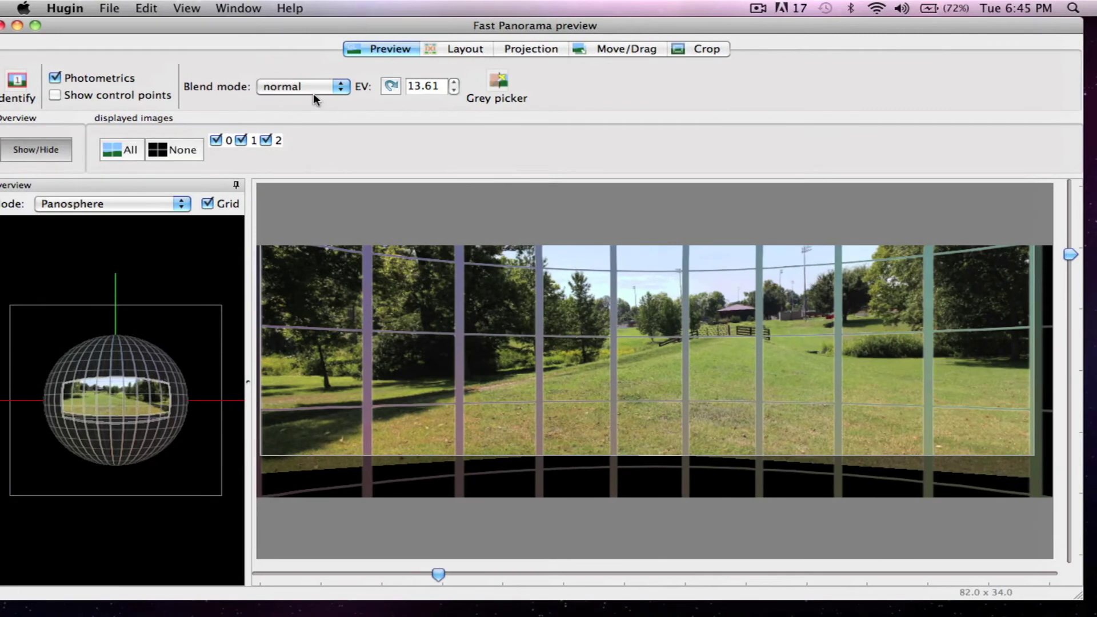
click(464, 48)
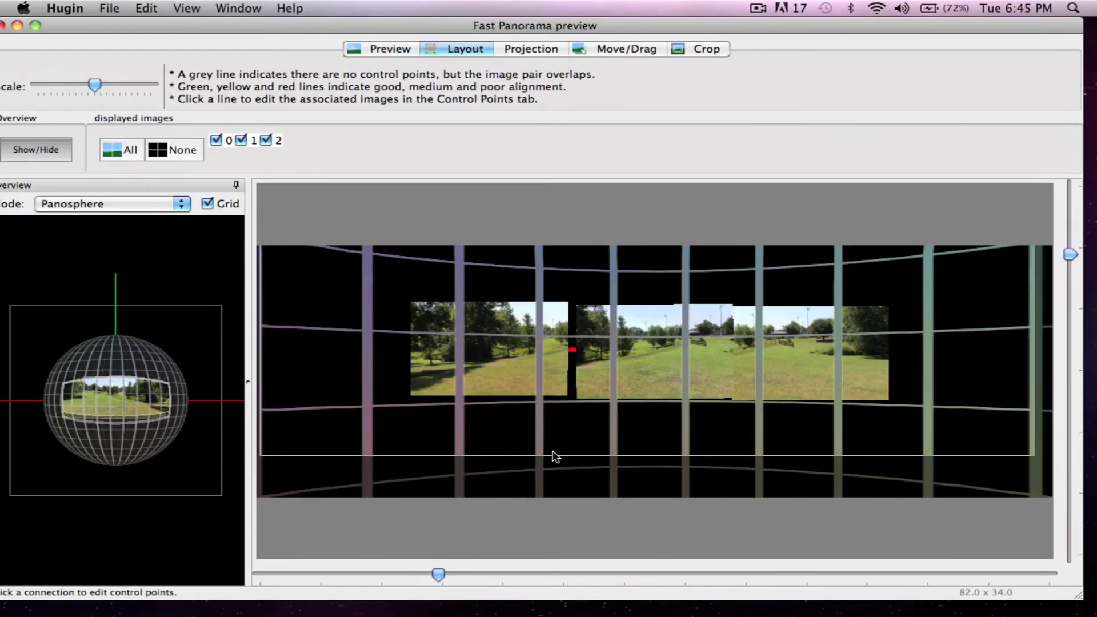
click(570, 349)
click(582, 342)
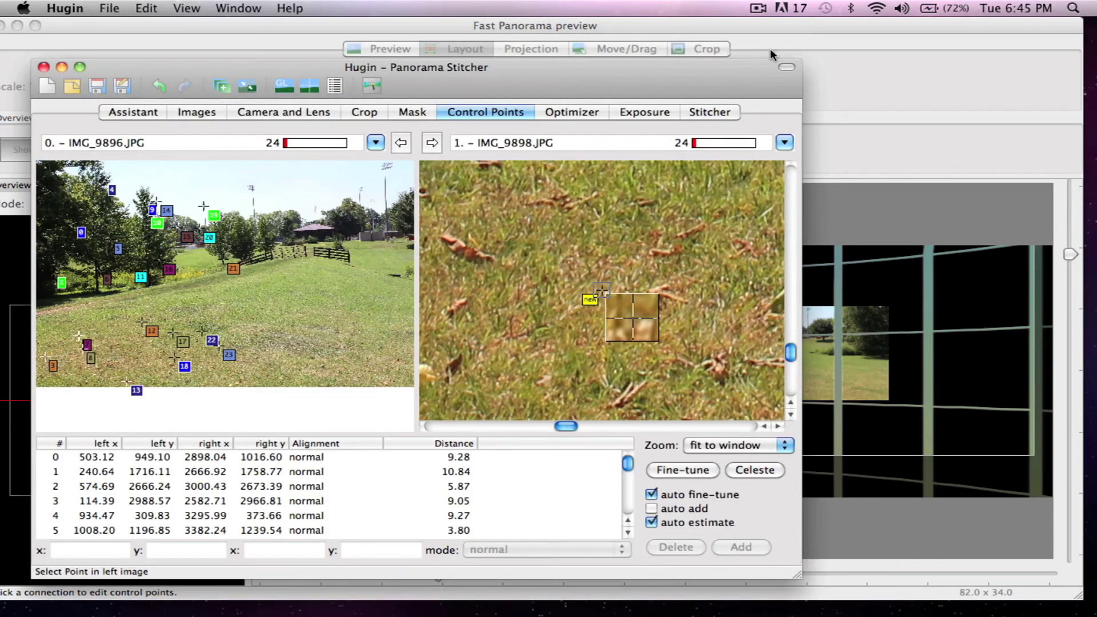
Close the Hugin project windows without saving the project, and move the stitching log aside.
click(44, 67)
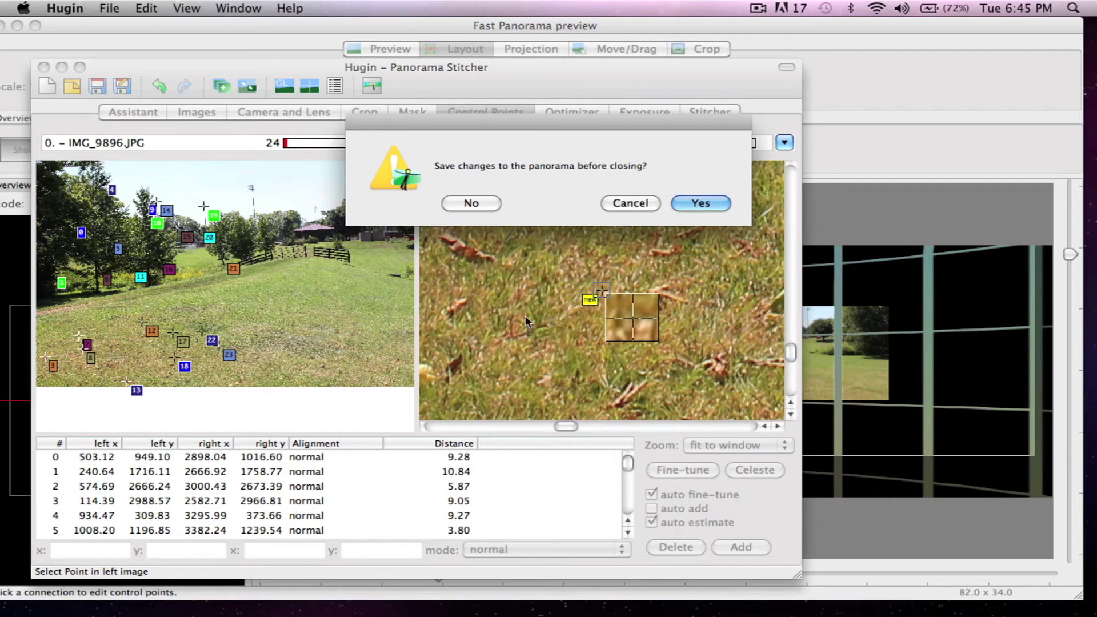
click(637, 203)
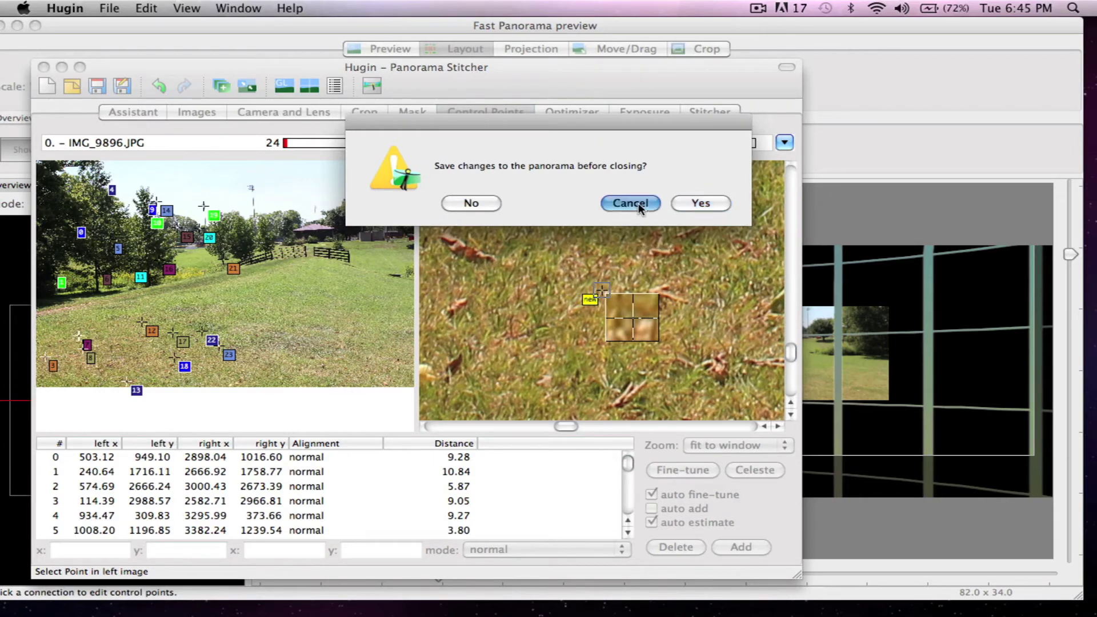
click(44, 67)
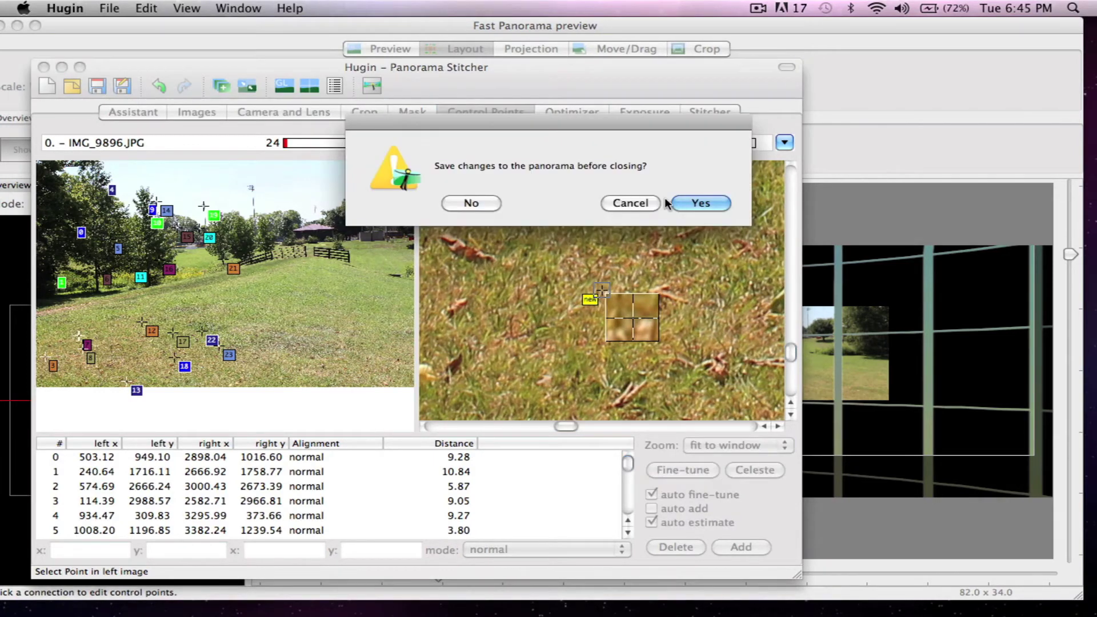
click(707, 203)
click(669, 264)
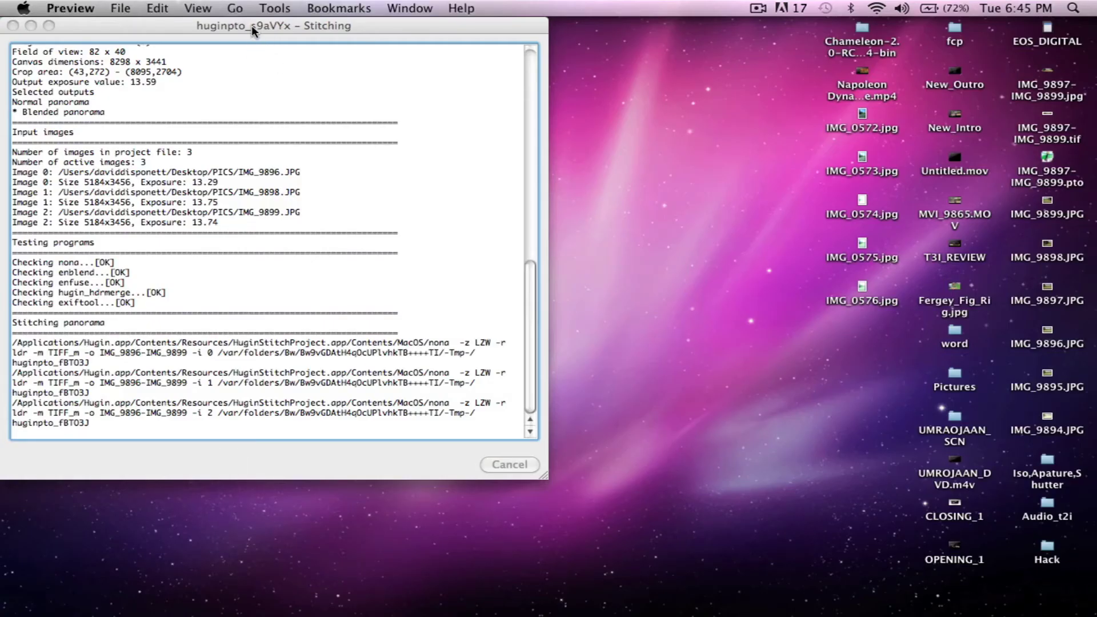
drag(251, 26, 280, 26)
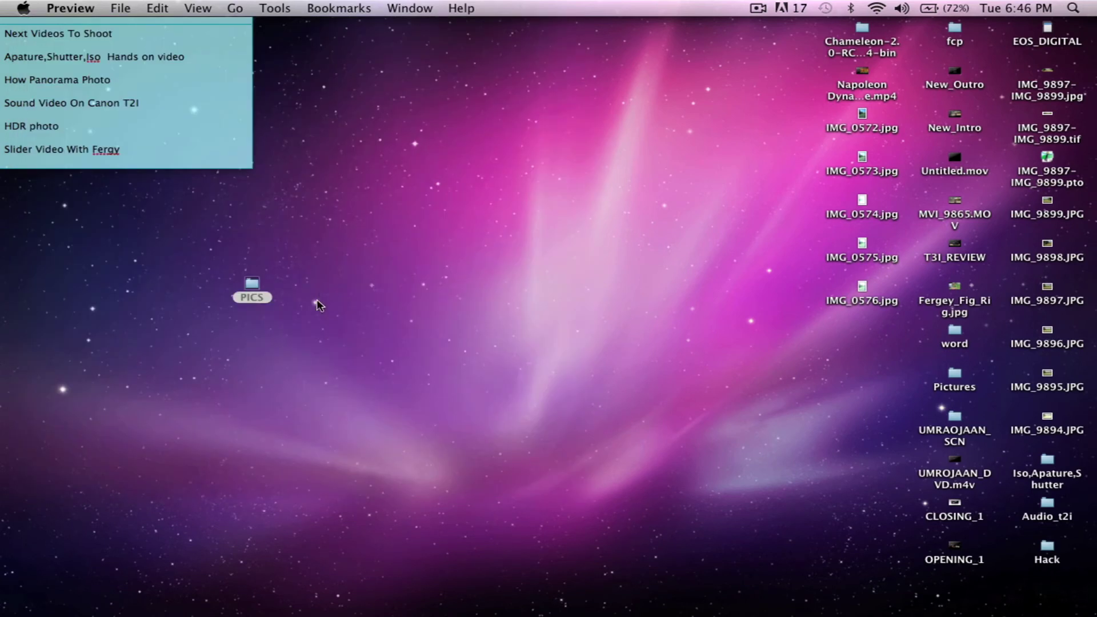
Open IMG_9896-IMG_9899.tif from the PICS folder in Preview.
double_click(269, 282)
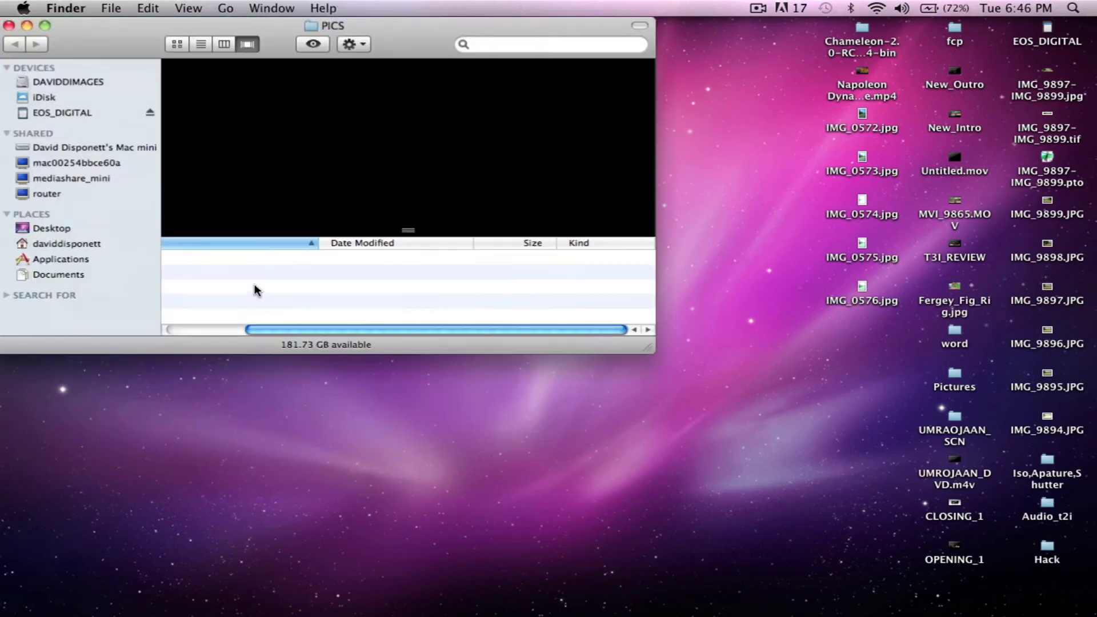
drag(345, 330, 228, 343)
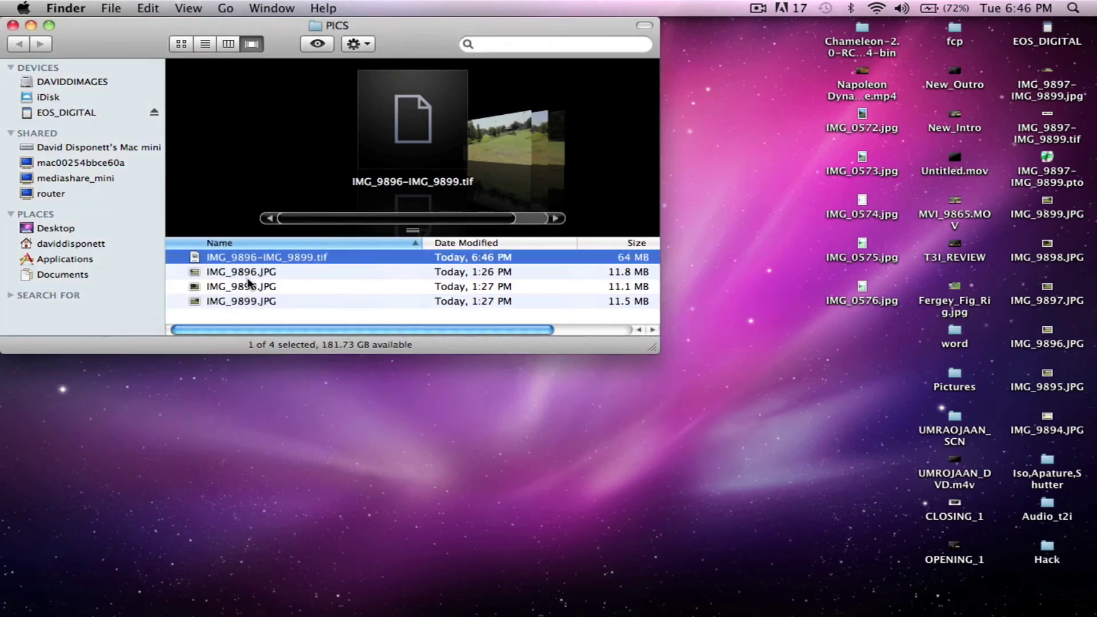
right_click(242, 259)
mouse_move(289, 279)
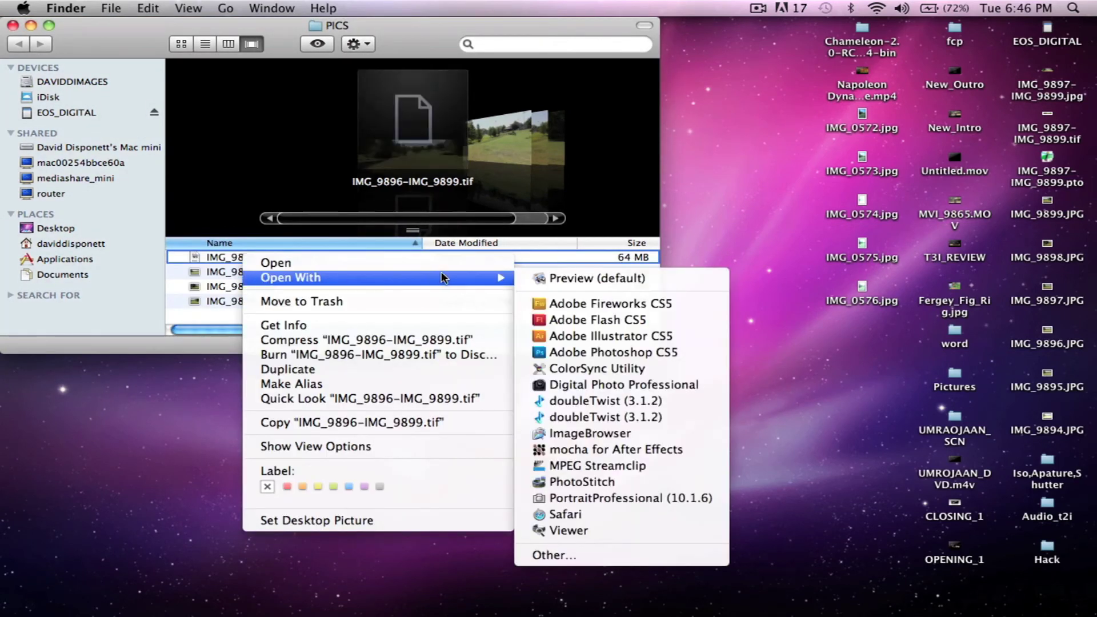
click(547, 278)
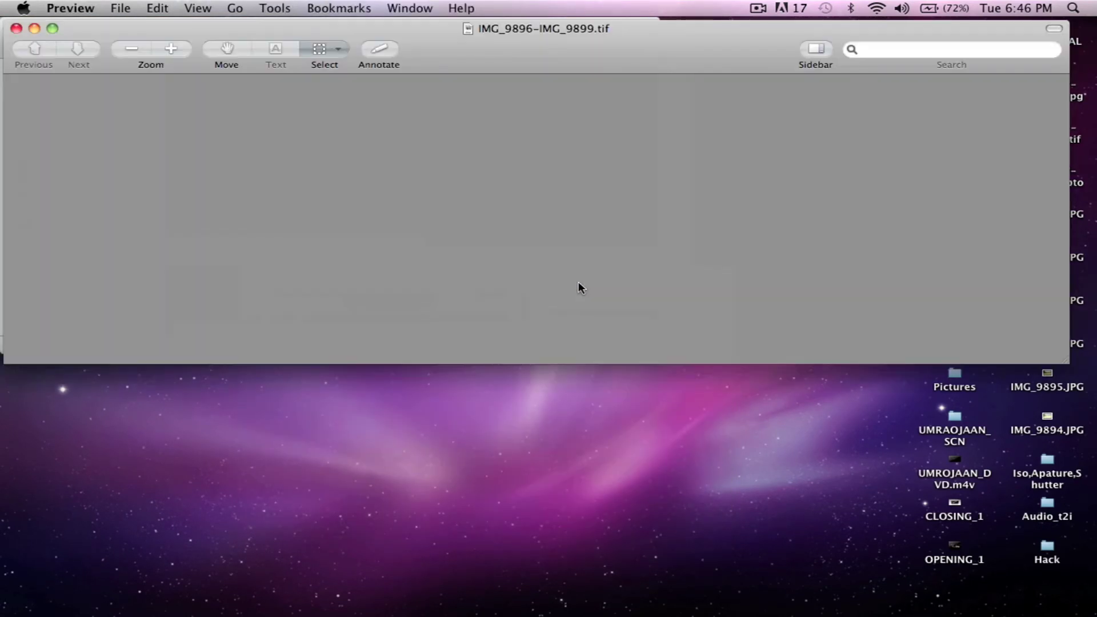